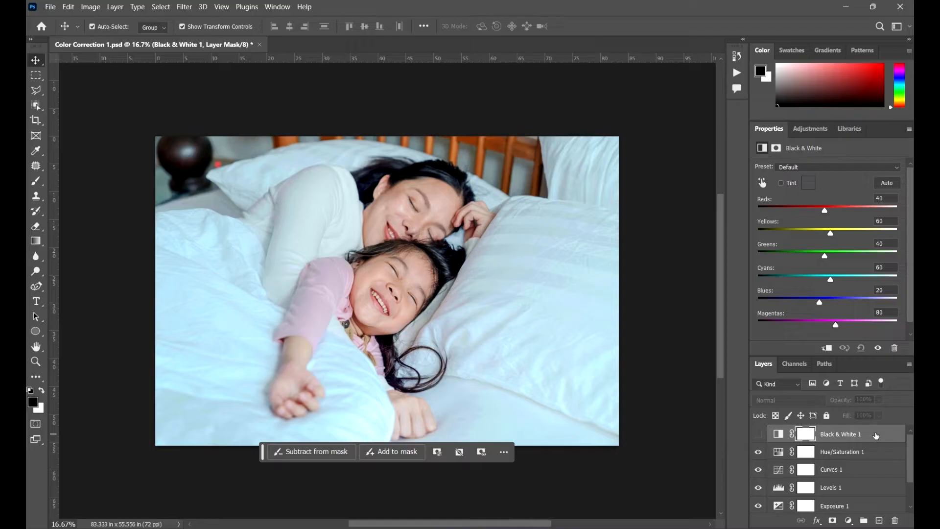
Step: Add a Color Lookup adjustment layer above the Black & White 1 layer
click(872, 433)
scroll(863, 394, up, 1)
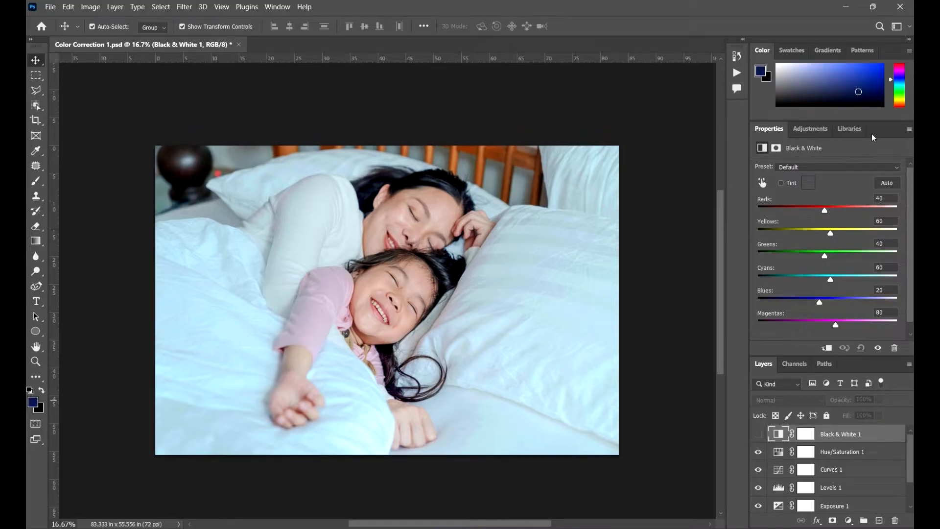
click(817, 126)
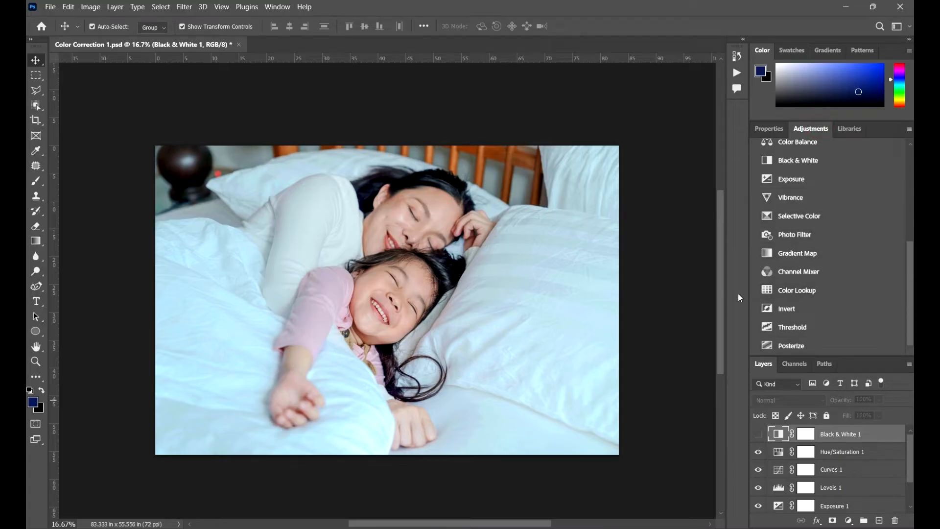
click(802, 292)
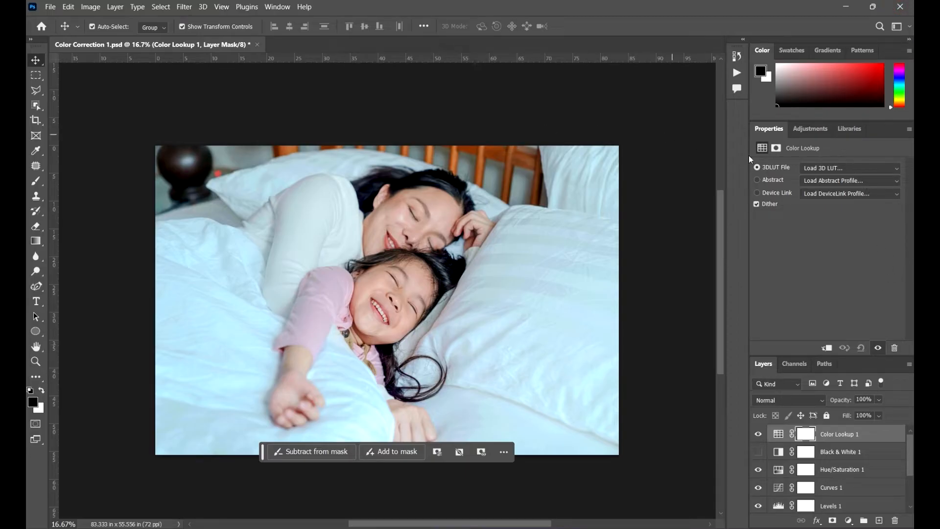
Step: Apply the 2Strip.look 3D LUT and test the Color Lookup layer at reduced opacity before restoring it to 100%
click(856, 182)
click(857, 181)
click(853, 166)
click(853, 166)
click(837, 170)
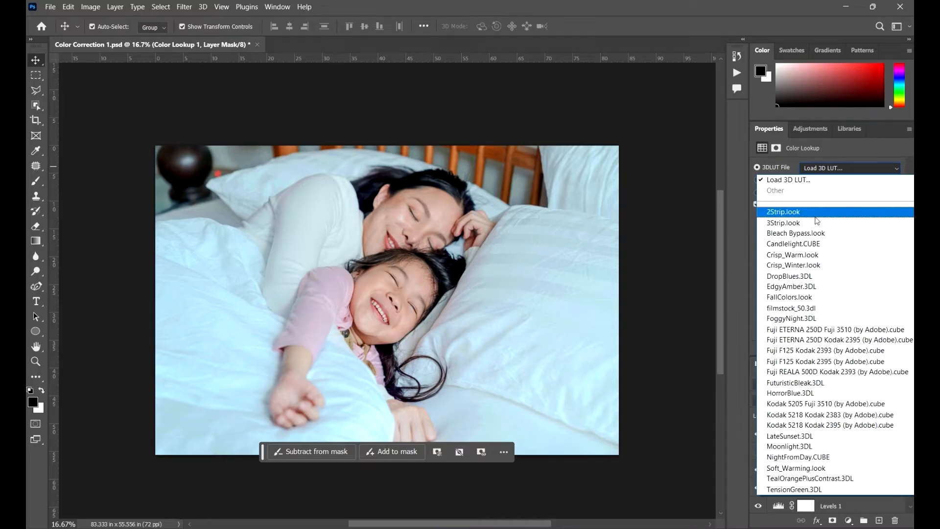
click(815, 215)
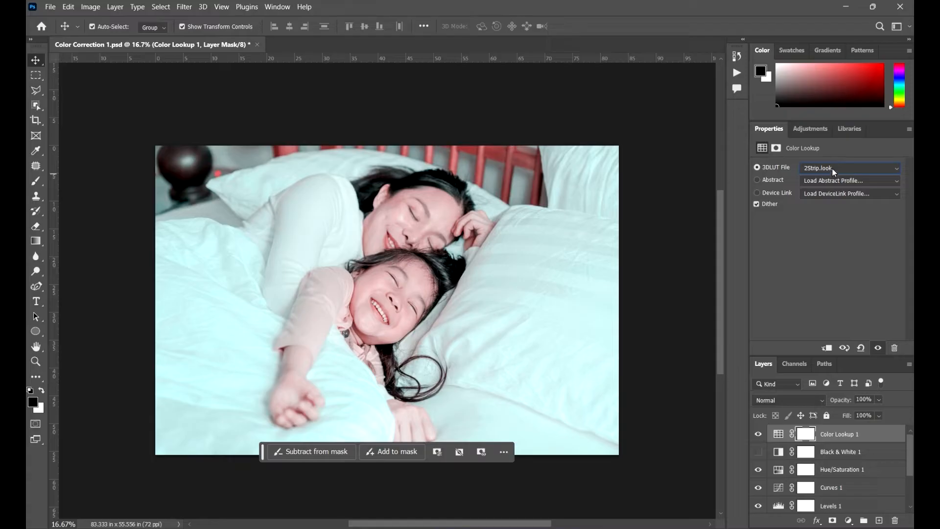
click(879, 399)
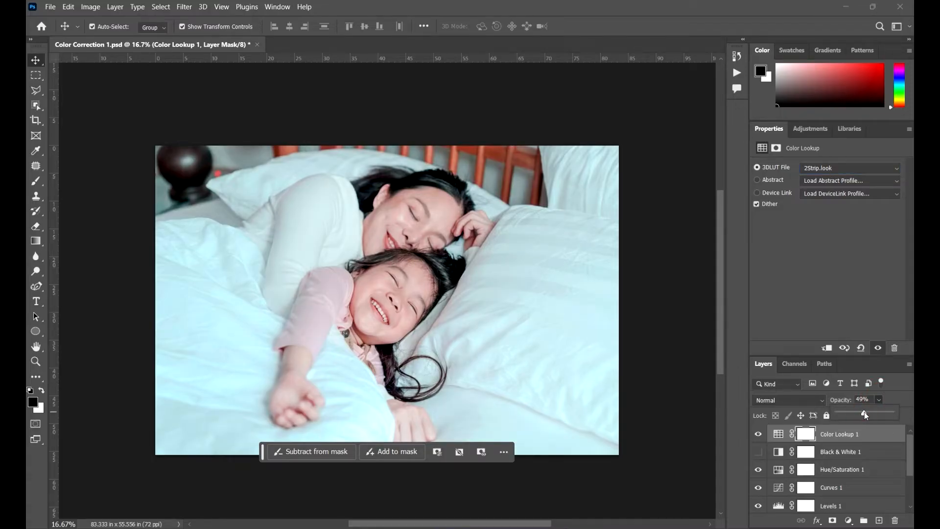
drag(865, 412, 789, 418)
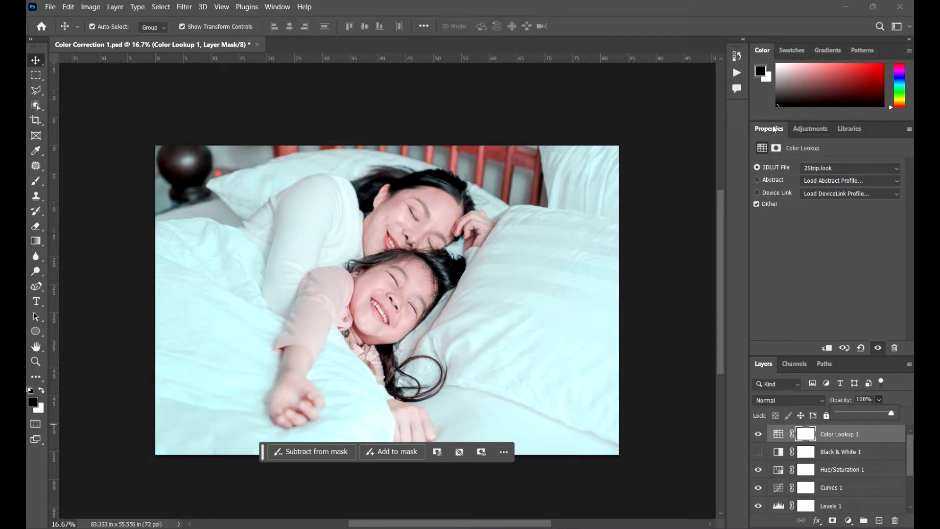
Step: Try the 3Strip.look and Bleach Bypass.look 3D LUTs on the Color Lookup layer
click(818, 167)
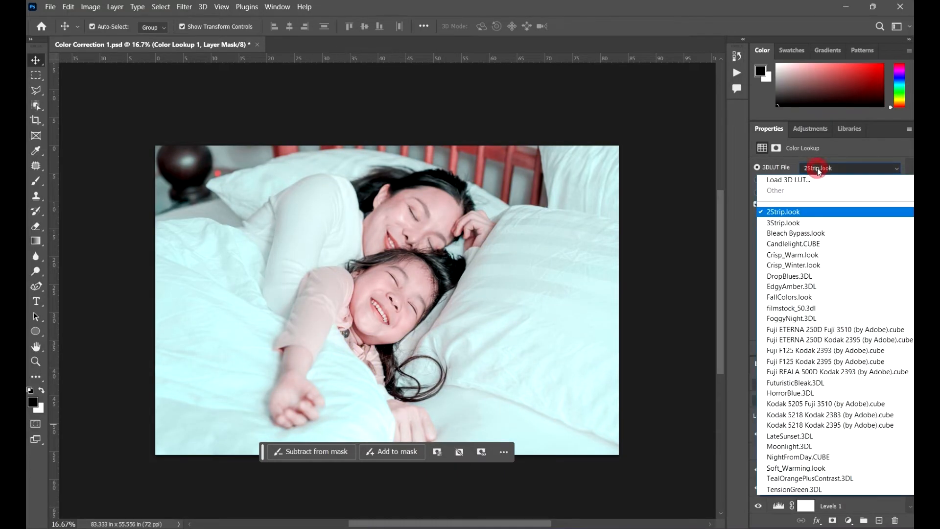
click(807, 220)
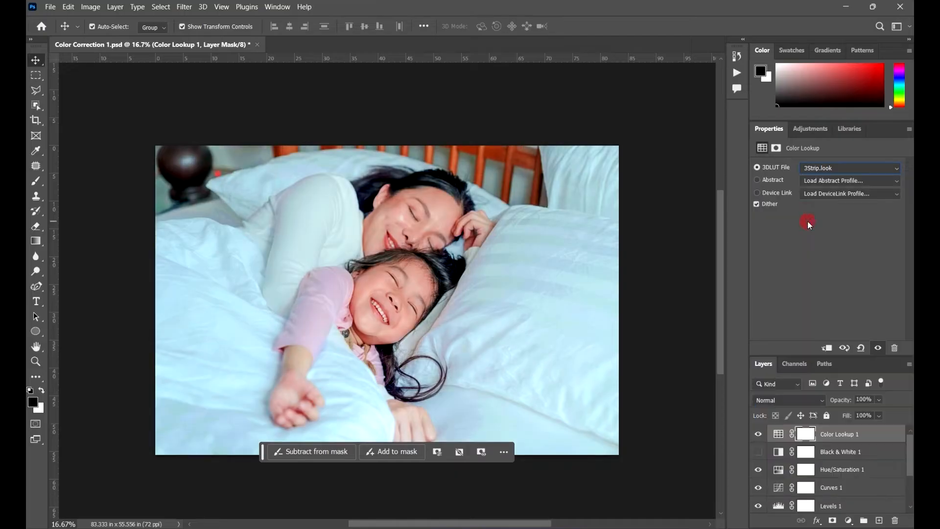
click(836, 167)
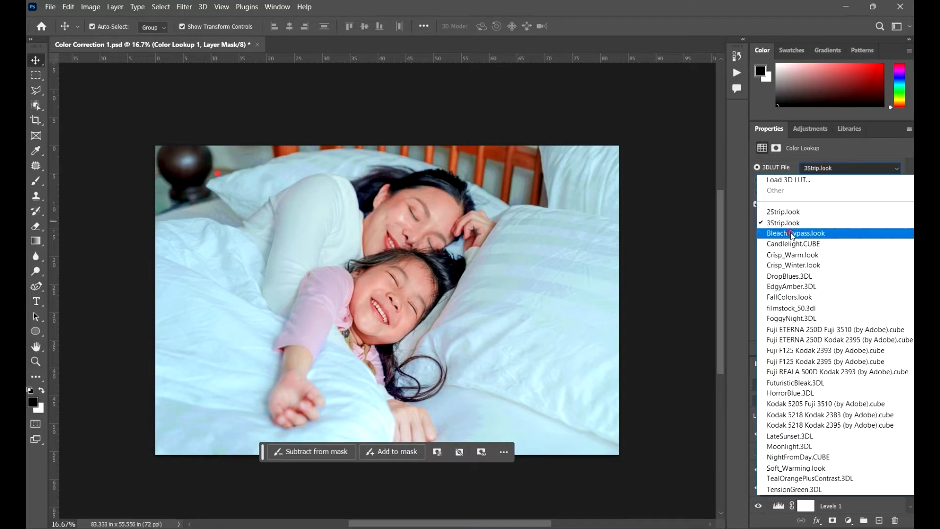
click(791, 230)
Step: Try the Candlelight.CUBE and Crisp_Warm.look 3D LUTs on the Color Lookup layer
click(856, 170)
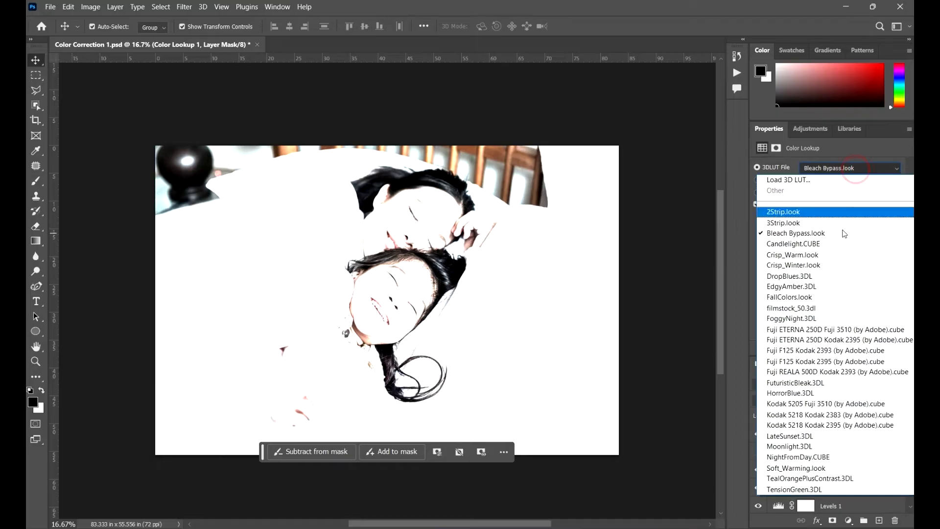
click(828, 242)
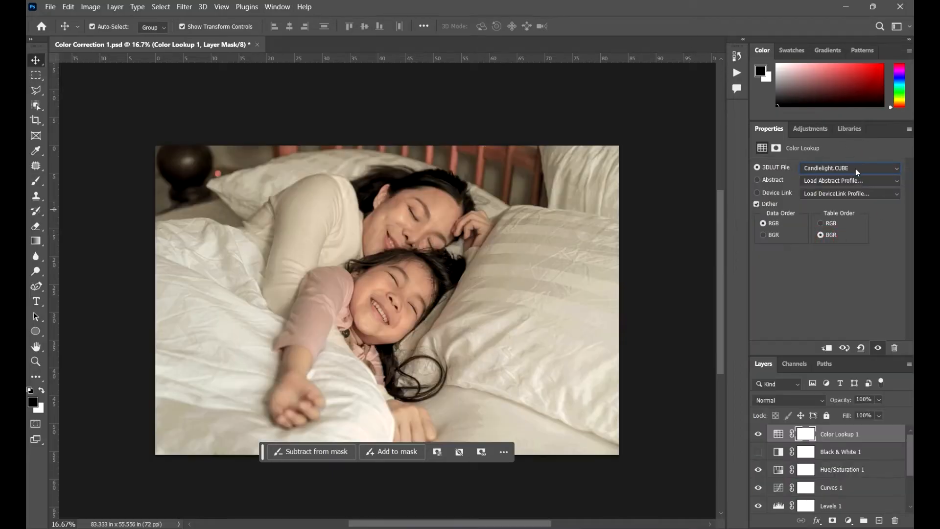
click(856, 169)
click(805, 255)
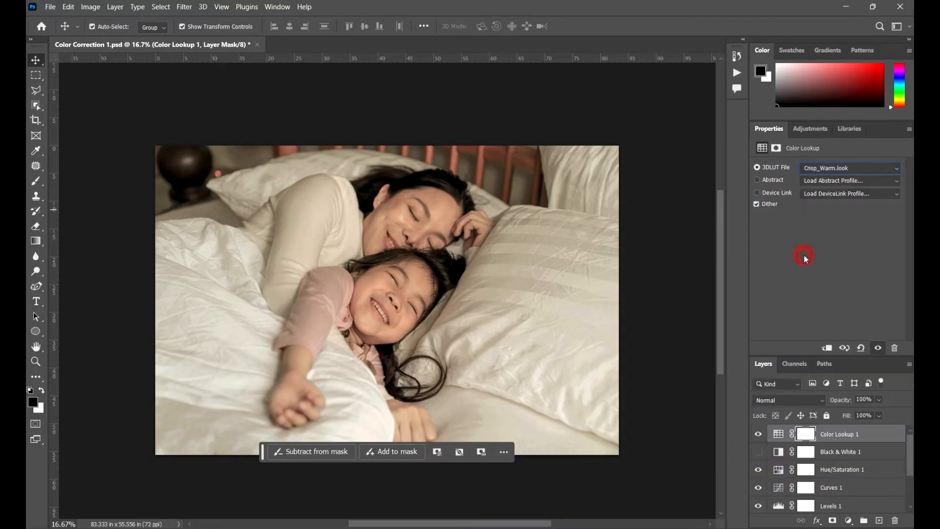
Step: Switch the 3D LUT to DropBlues.3DL and toggle the Color Lookup layer's visibility to compare before and after
key(Down)
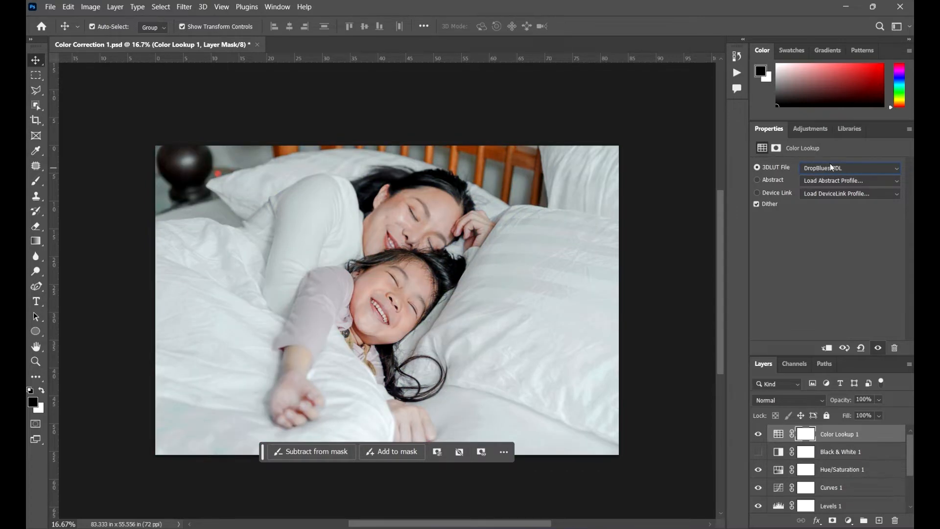
key(Up)
key(Down)
click(759, 434)
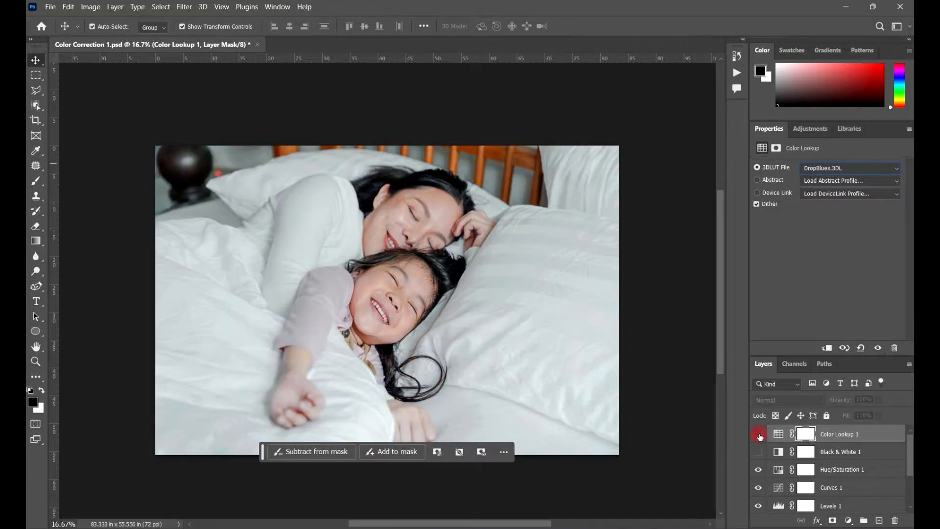
click(759, 435)
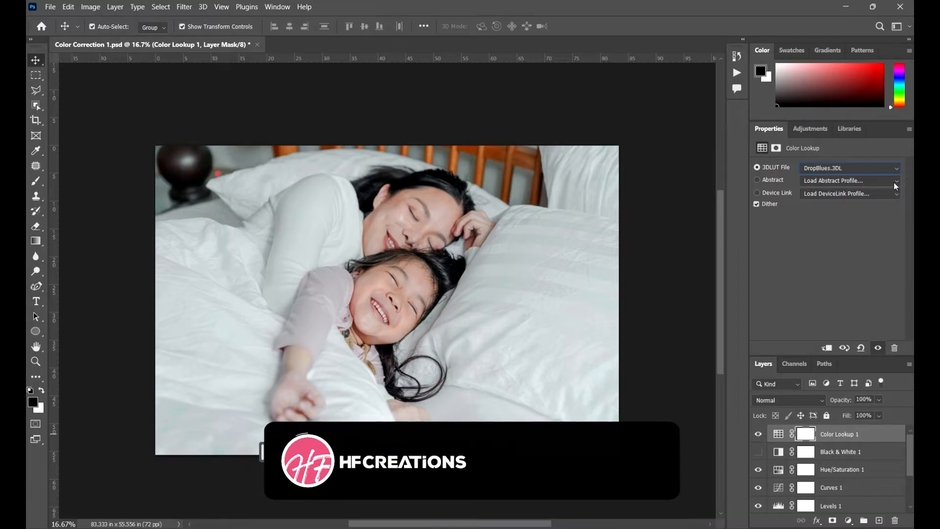
Step: Step through the 3D LUT presets from FallColors.look to Fuji F125 Kodak 2395 to preview each look
scroll(847, 168, down, 3)
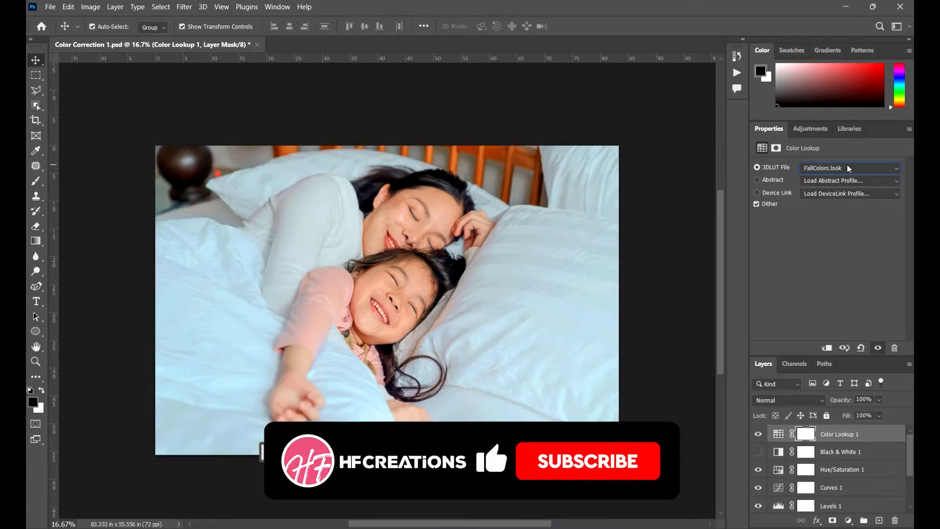
scroll(848, 169, down, 3)
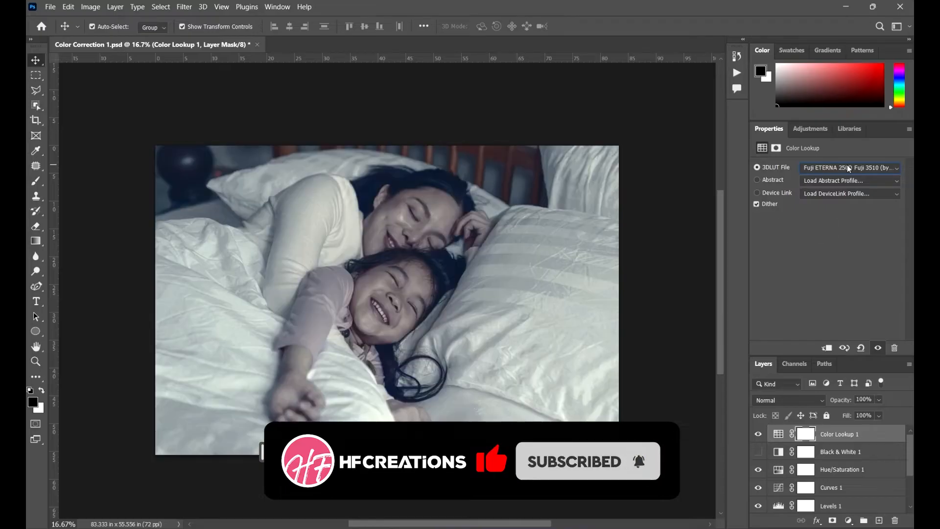
scroll(848, 168, down, 3)
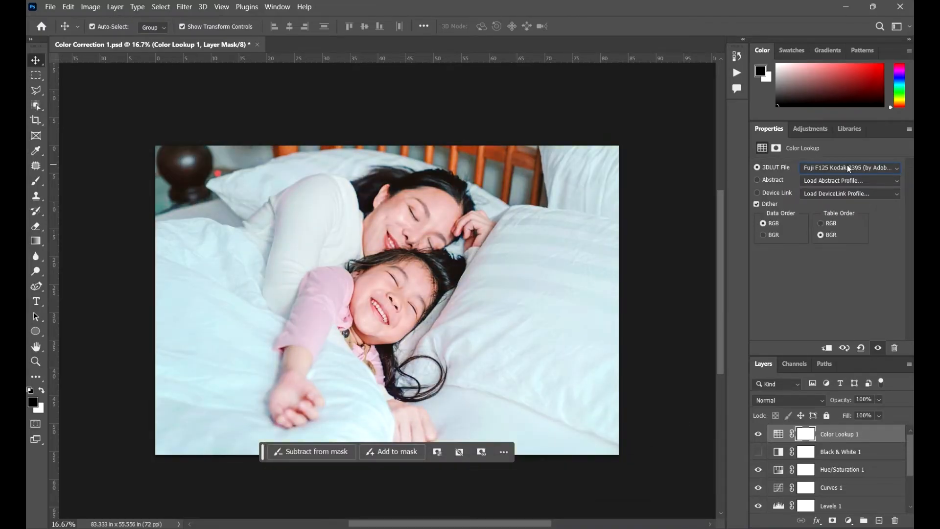
Step: Try the Fuji REALA 500D Kodak 2393 and FuturisticBleak.3DL looks on the Color Lookup layer
click(848, 167)
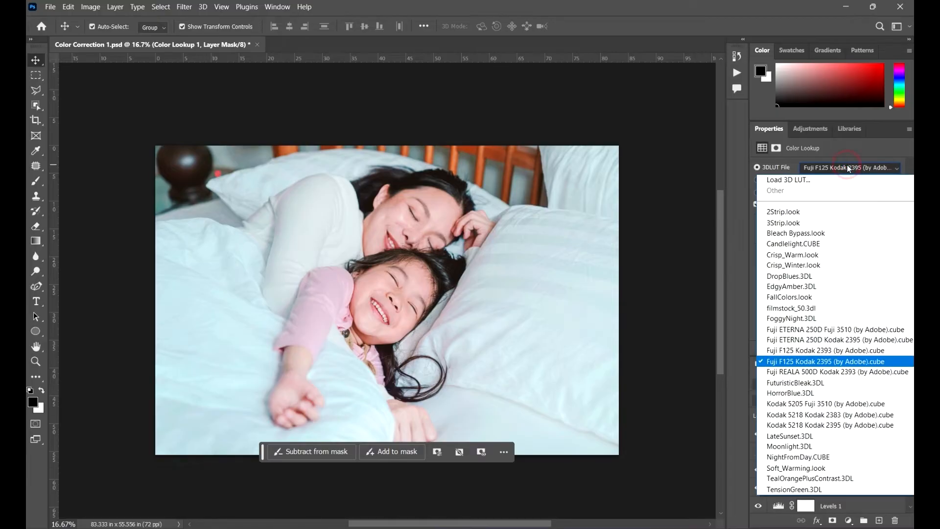
click(823, 372)
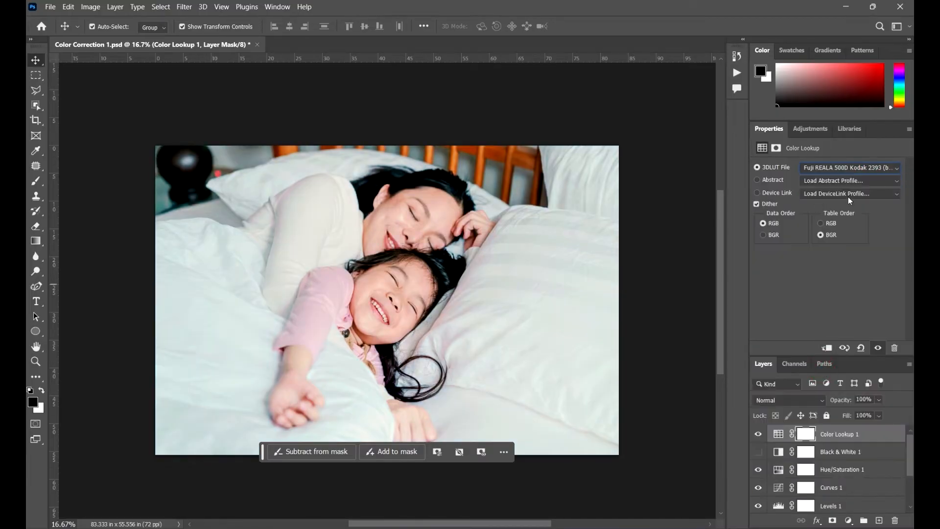
click(838, 169)
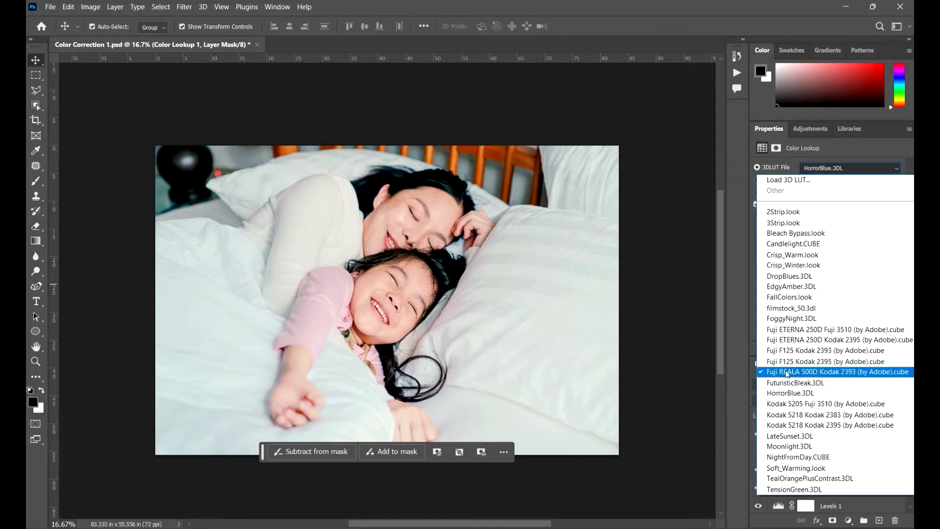
click(789, 386)
Step: Try the HorrorBlue.3DL and Kodak 5205 Fuji 3510 looks on the Color Lookup layer
click(839, 168)
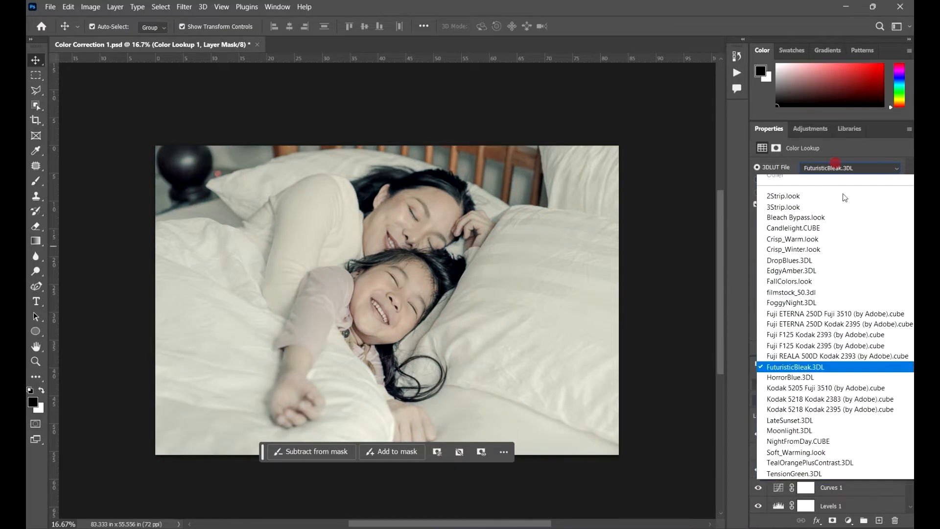
scroll(813, 343, up, 1)
click(811, 394)
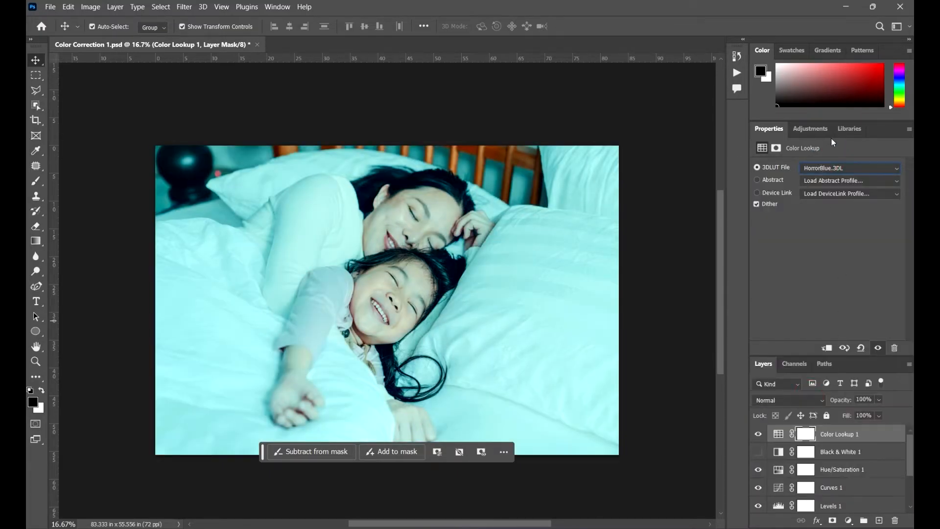
click(838, 171)
click(809, 404)
Step: Try the Kodak 5218 Kodak 2383 and Kodak 5218 Kodak 2395 looks on the Color Lookup layer
click(850, 168)
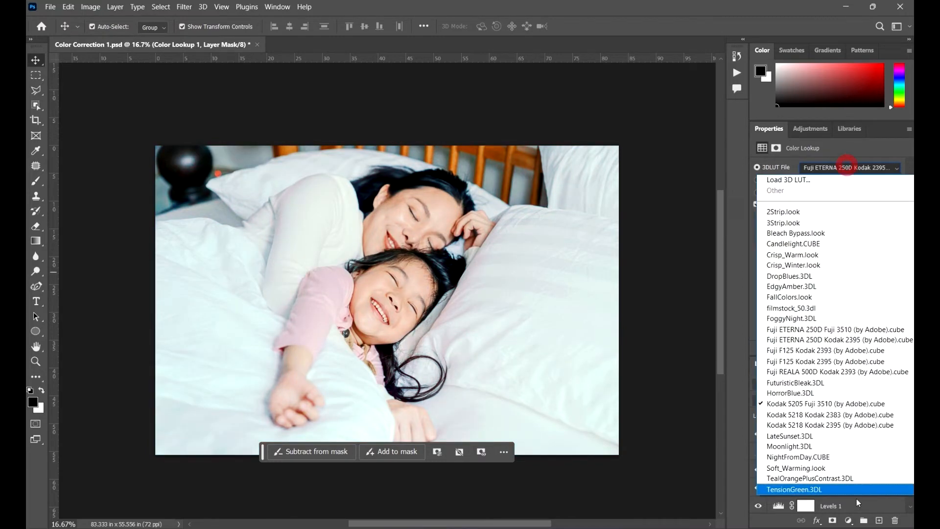
click(836, 417)
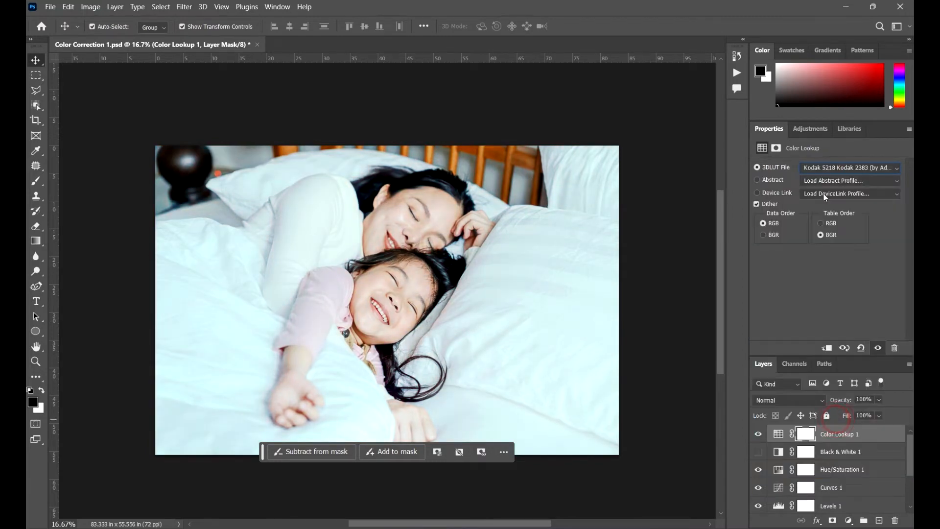
click(832, 167)
click(804, 430)
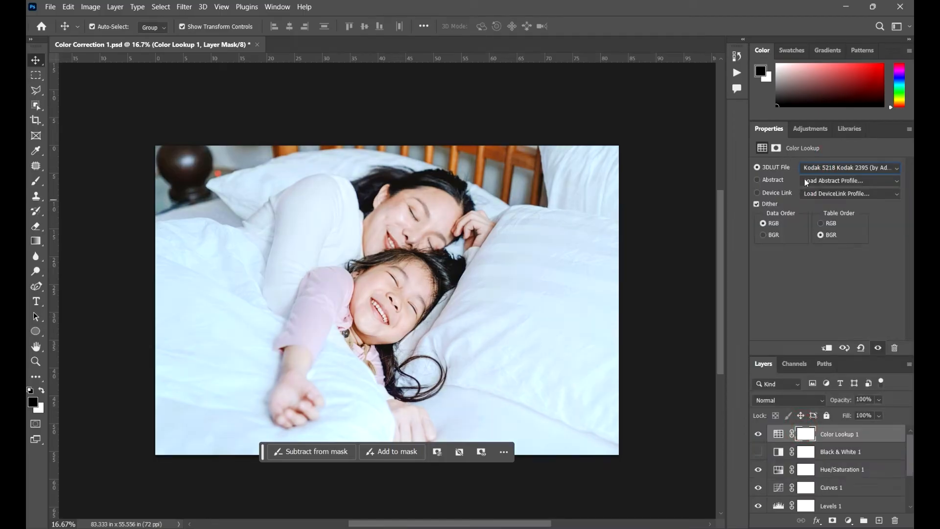
Step: Apply the LateSunset.3DL 3D LUT to the Color Lookup layer
click(826, 171)
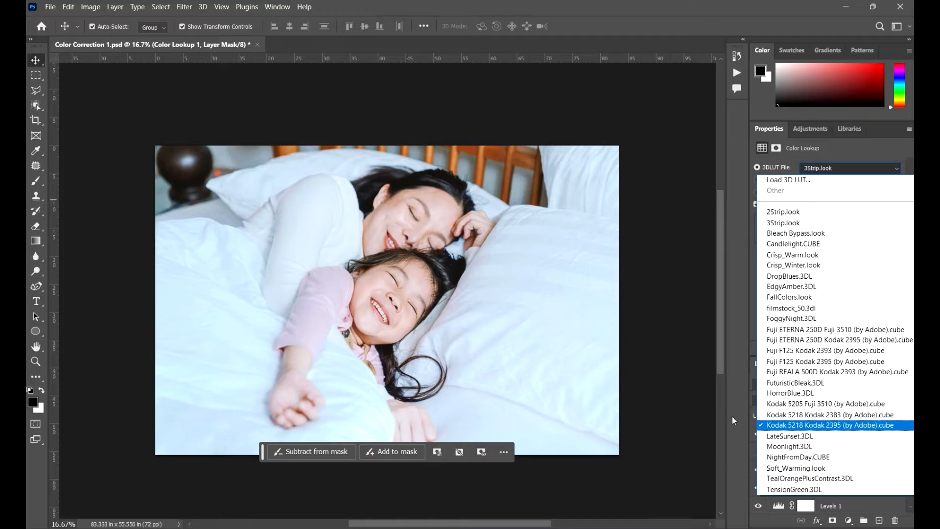
click(795, 437)
click(841, 169)
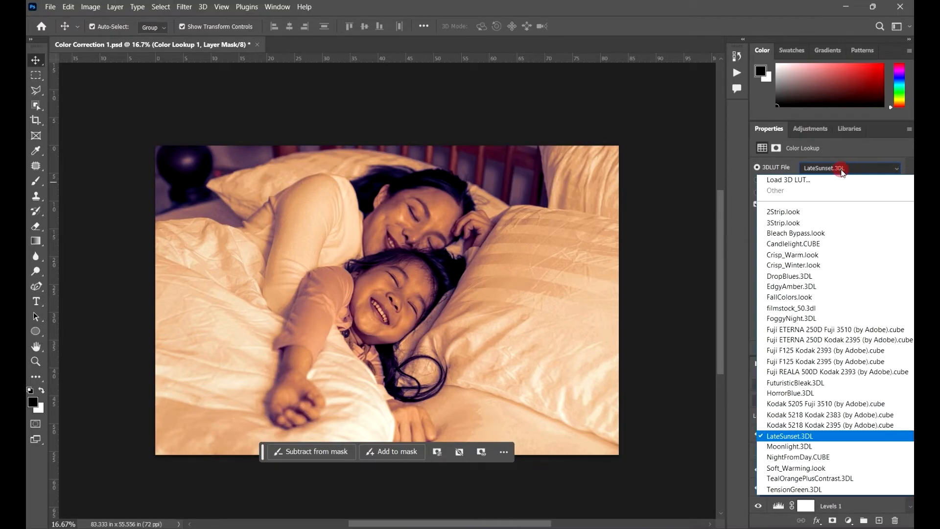
click(841, 168)
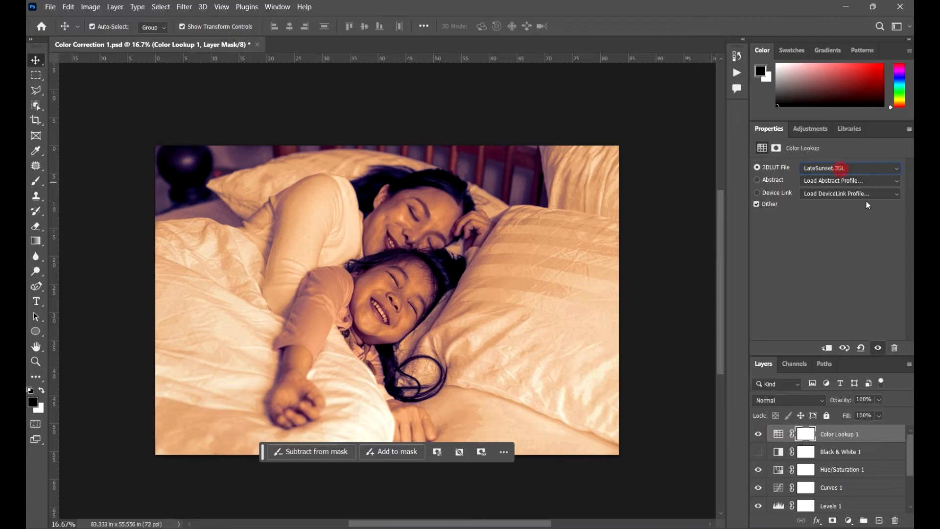
Step: Lower the Color Lookup layer's opacity to 22% and toggle its visibility to compare before and after
click(879, 399)
drag(894, 412, 862, 415)
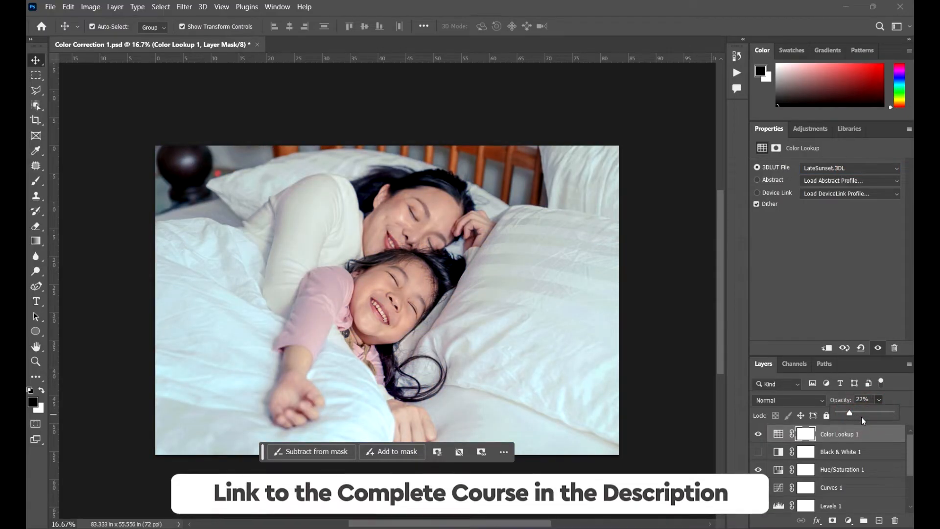
click(758, 433)
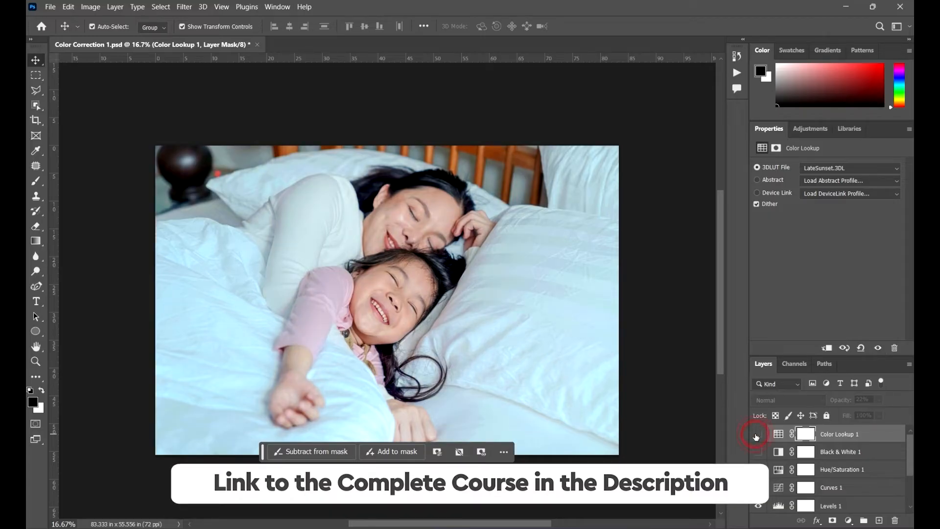
click(757, 435)
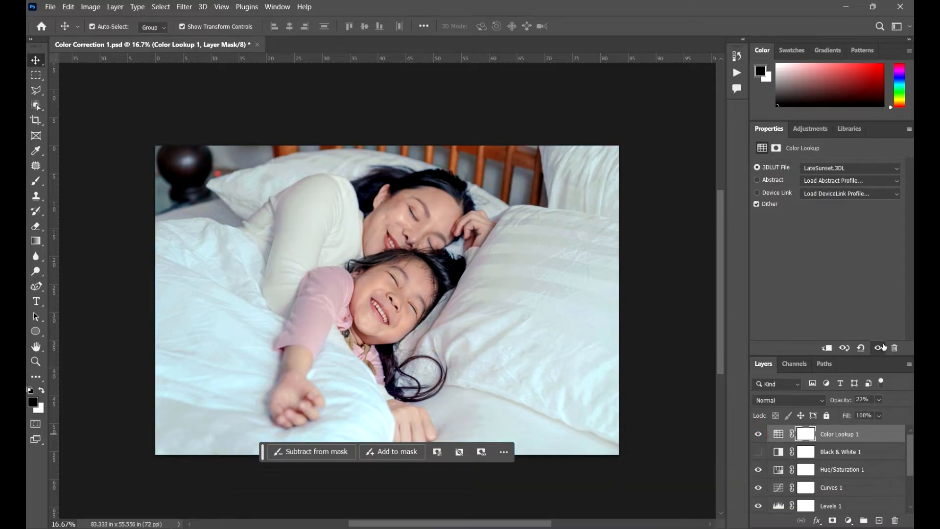
Step: Raise the Color Lookup layer's opacity to 100% and try the Moonlight.3DL look on it
click(879, 400)
drag(892, 413, 907, 413)
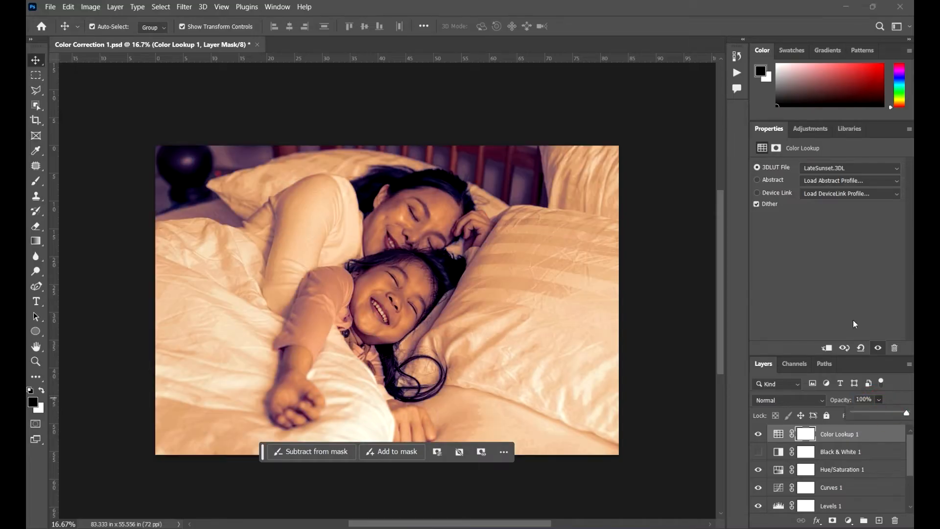
click(842, 168)
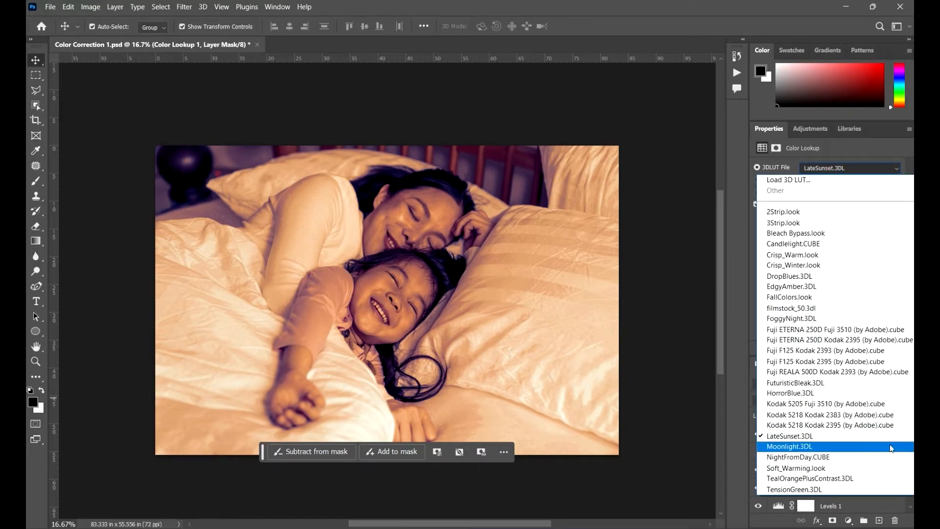
click(838, 447)
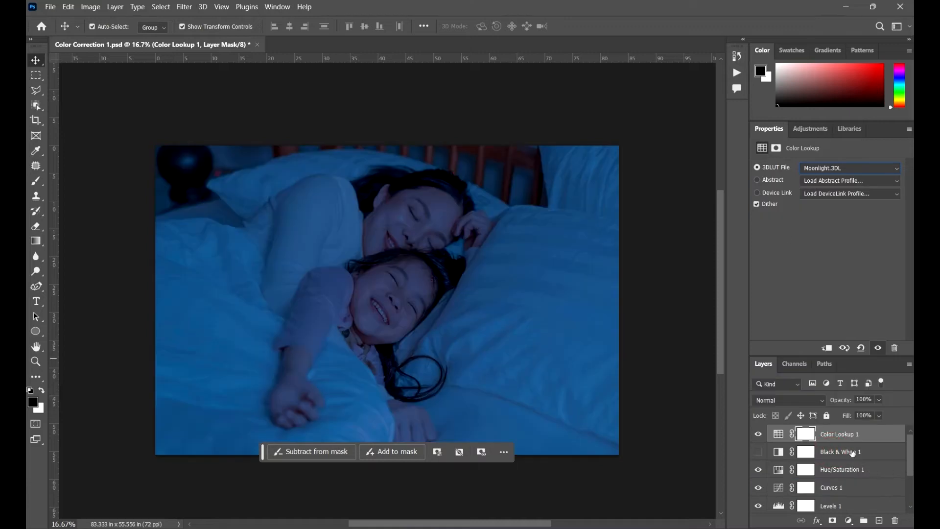
Step: Try the Moonlight look at 26% and 39% opacity, restoring the Color Lookup layer to 100%
click(853, 414)
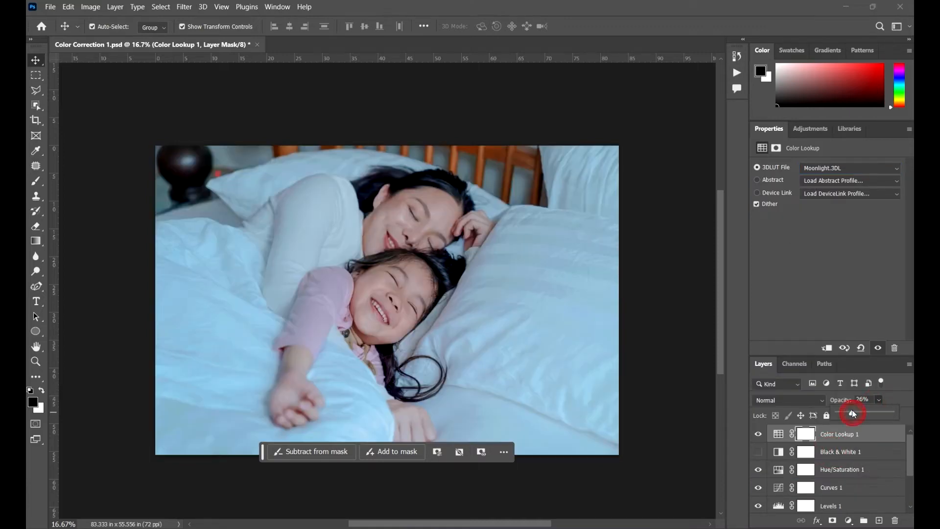
drag(853, 414, 868, 415)
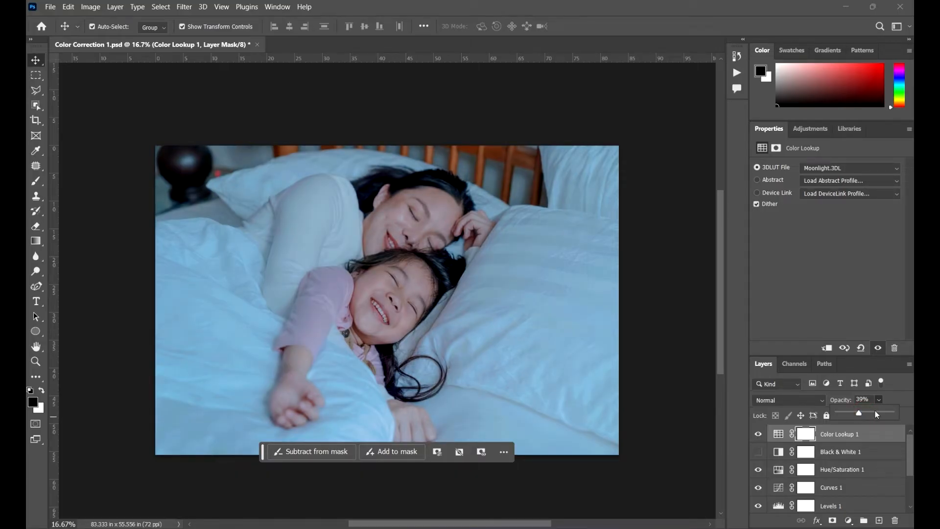
drag(874, 410, 905, 414)
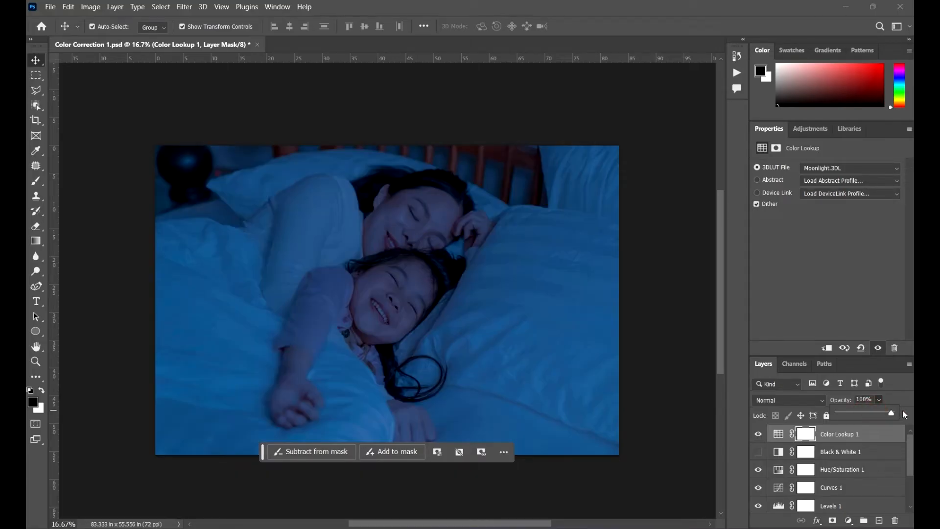
Step: Try the NightFromDay.CUBE look at 50% opacity on the Color Lookup layer and restore full opacity
click(880, 167)
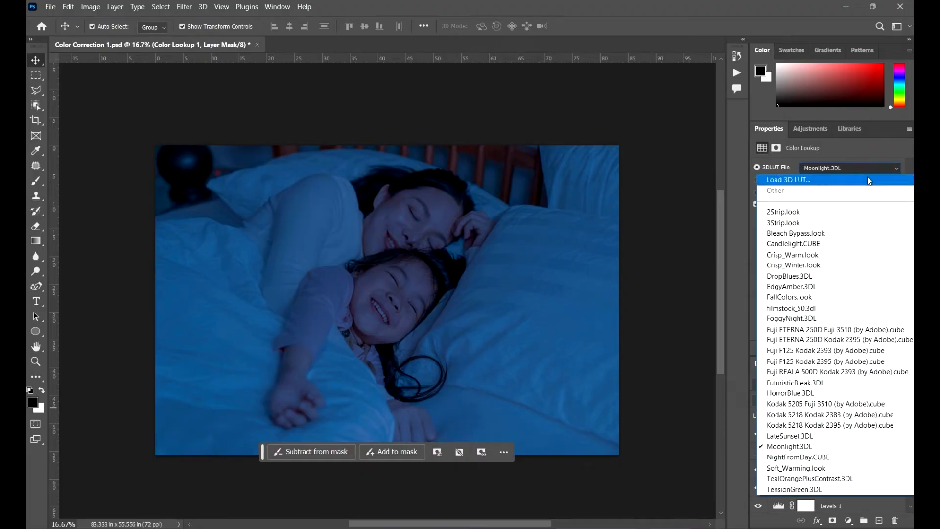
click(816, 458)
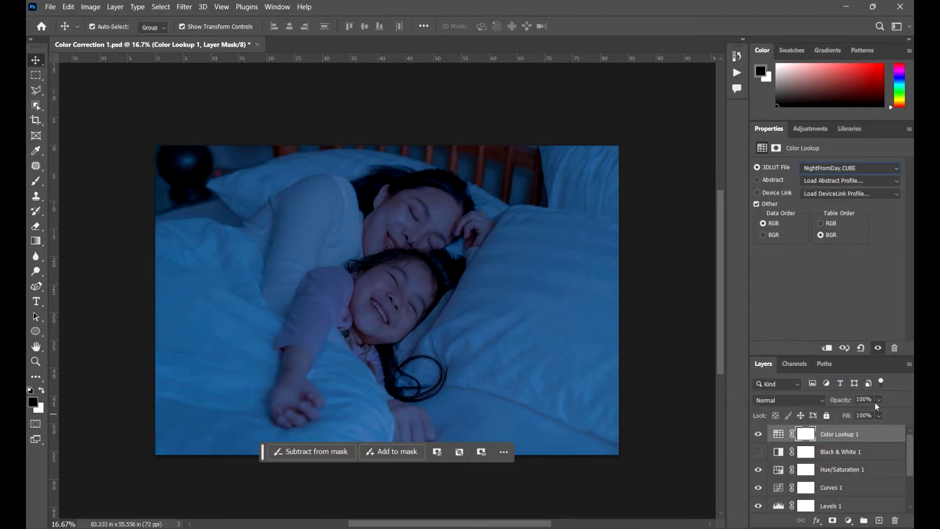
drag(879, 399, 865, 414)
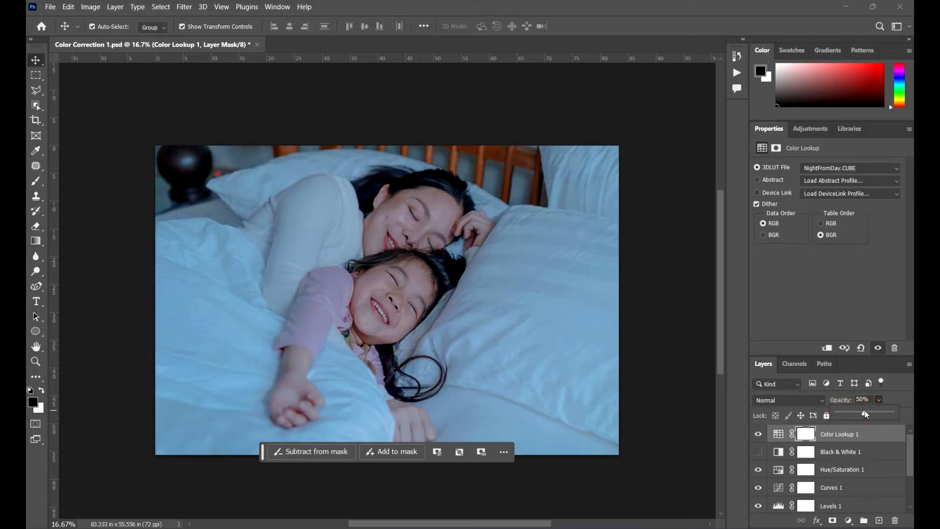
click(865, 411)
Step: Try the Soft_Warming.look, TealOrangePlusContrast.3DL and TensionGreen.3DL presets on the Color Lookup layer
click(838, 167)
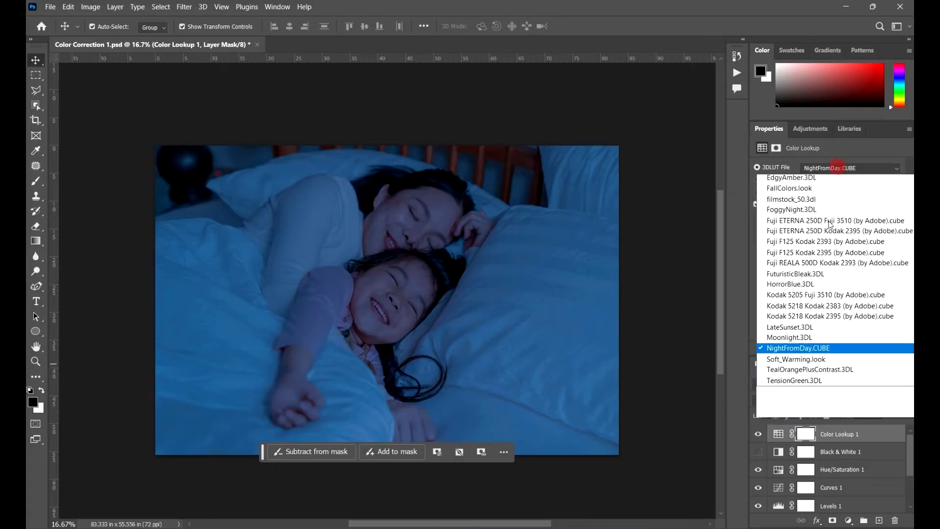
click(814, 470)
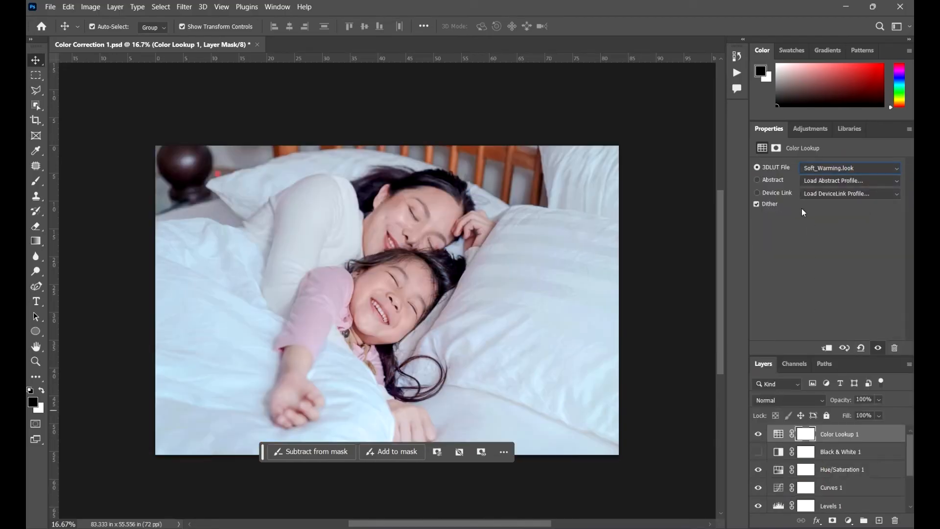
click(845, 167)
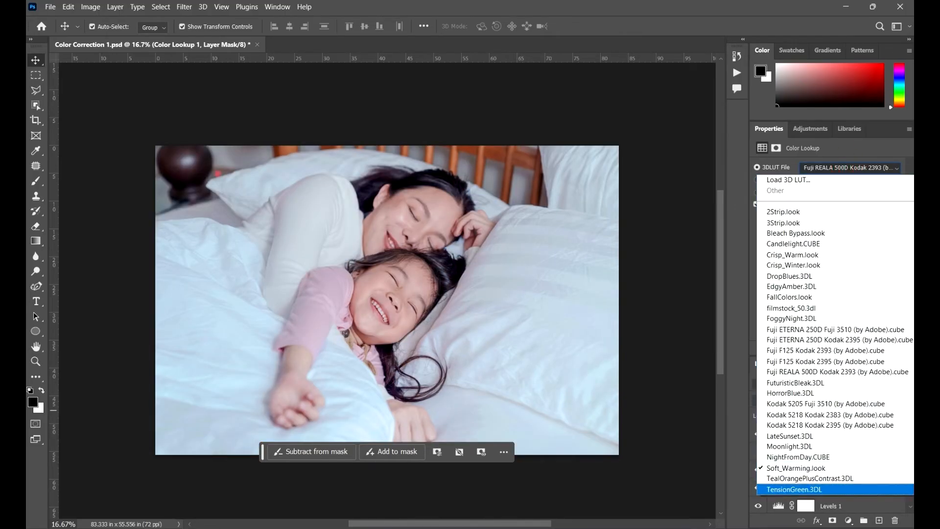
click(790, 480)
click(810, 167)
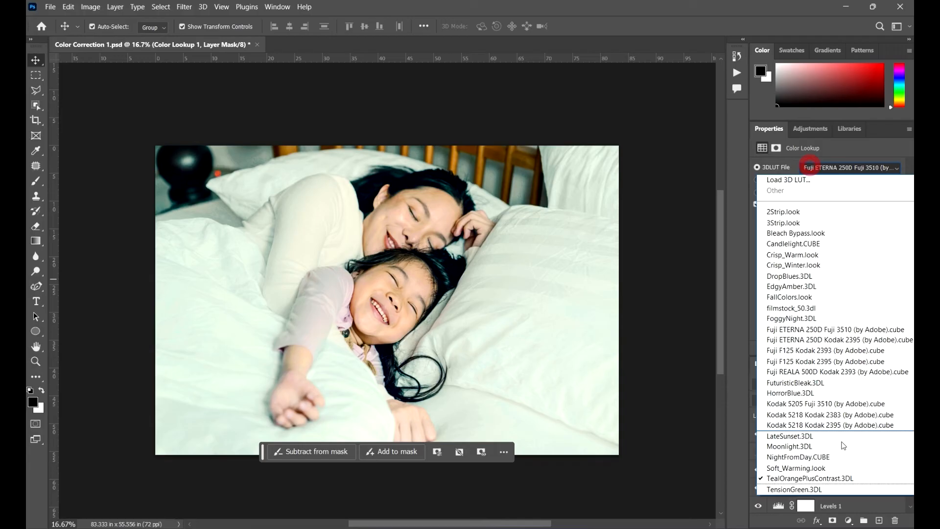
click(825, 489)
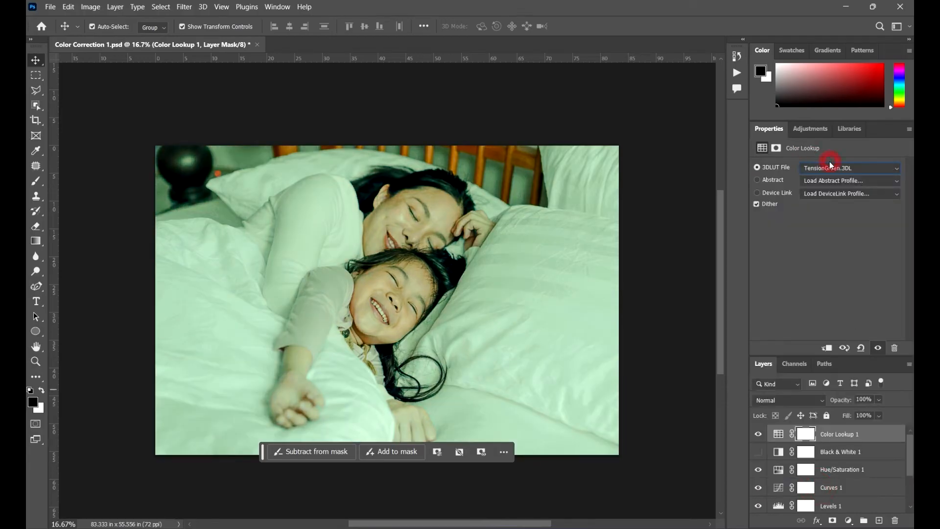
Step: Try the FuturisticBleak.3DL, HorrorBlue.3DL and Kodak 5205 Fuji 3510 presets on the Color Lookup layer
click(820, 167)
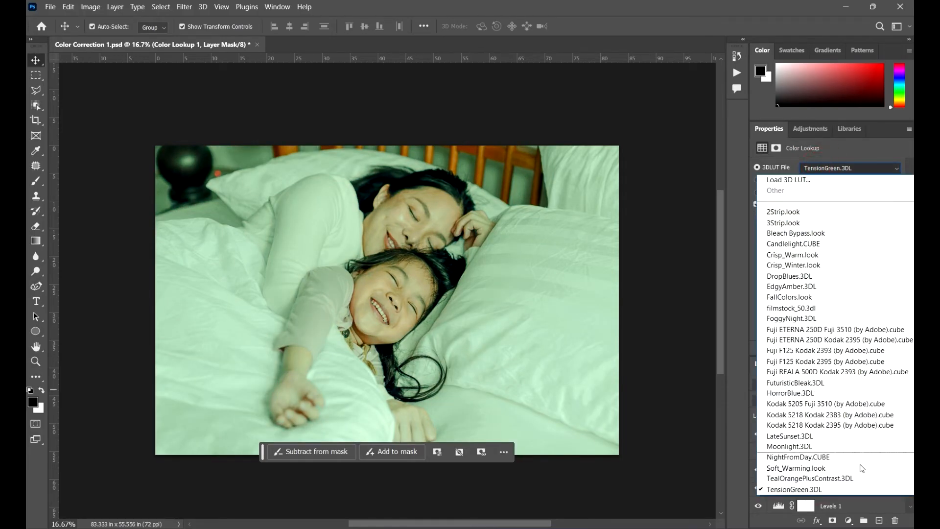
click(853, 385)
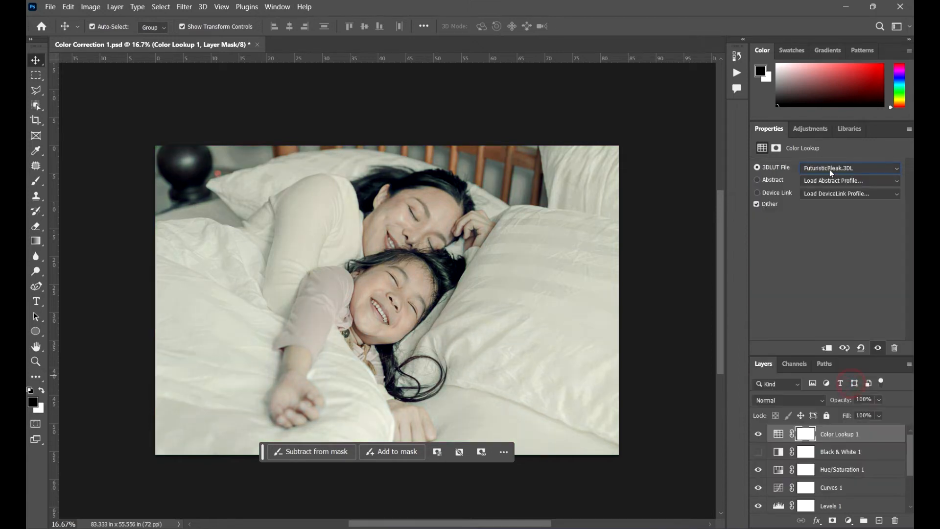
click(839, 166)
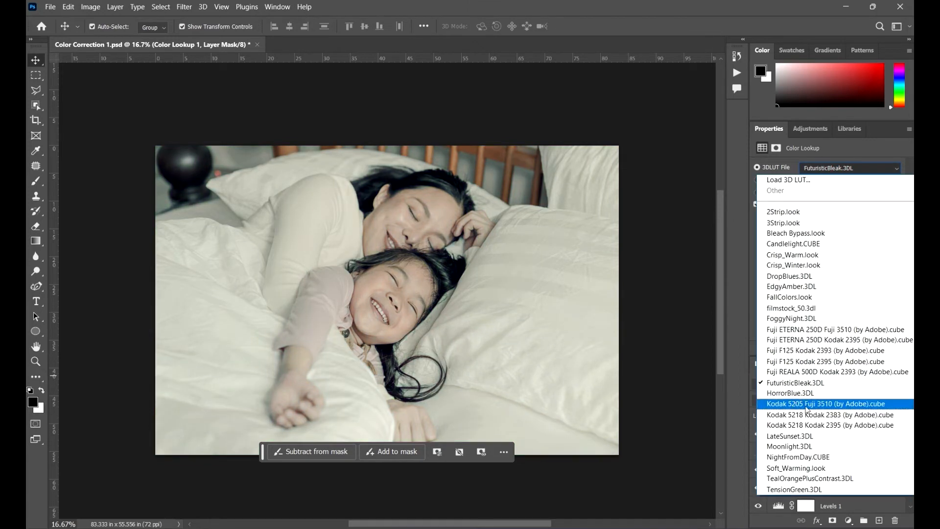
click(803, 395)
click(852, 167)
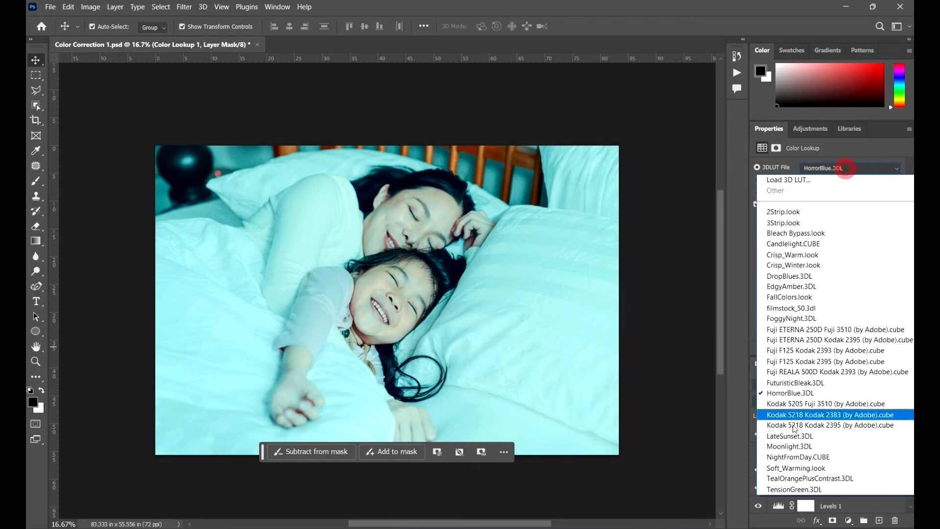
click(809, 405)
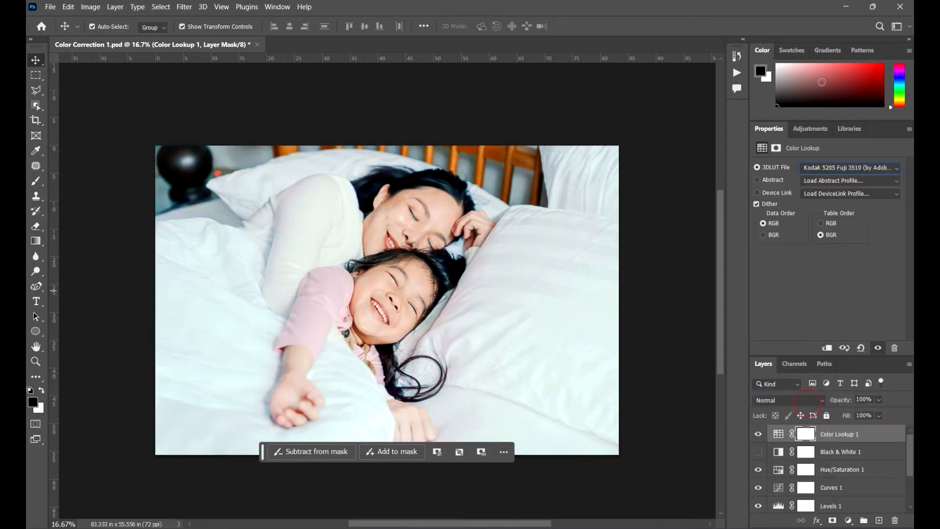
Step: Reapply the LateSunset.3DL preset to the Color Lookup layer and lower the layer's opacity to 12%
click(839, 165)
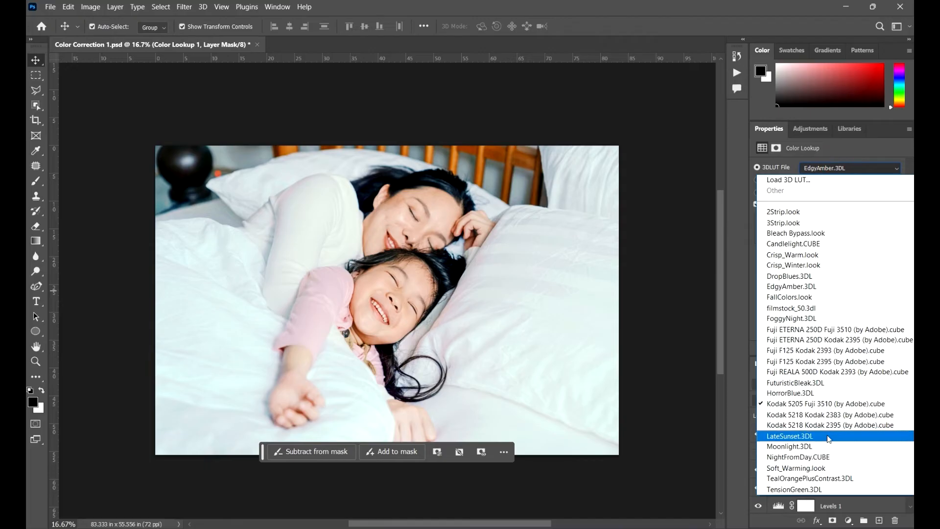
click(830, 432)
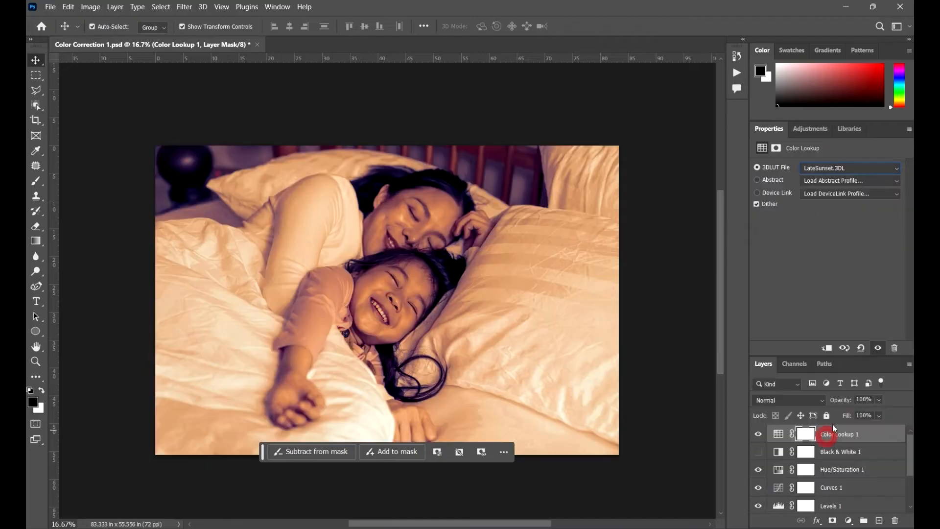
click(879, 401)
drag(863, 413, 844, 412)
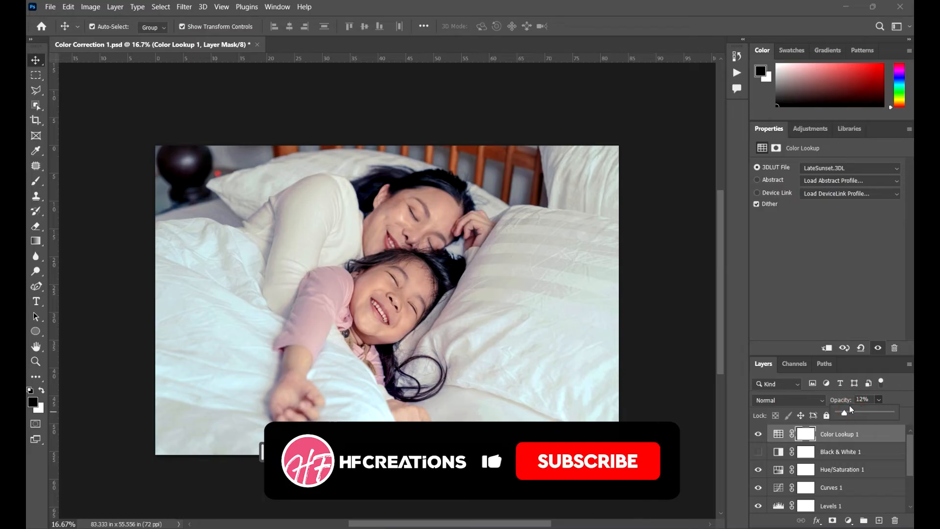
Step: Toggle the Color Lookup layer's visibility for comparison, set its opacity to 16% and deselect it
click(758, 434)
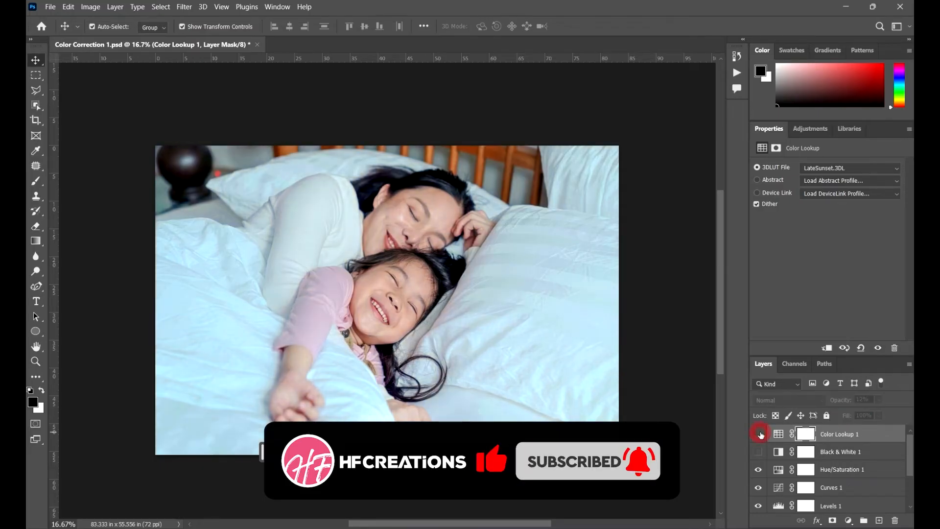
click(759, 434)
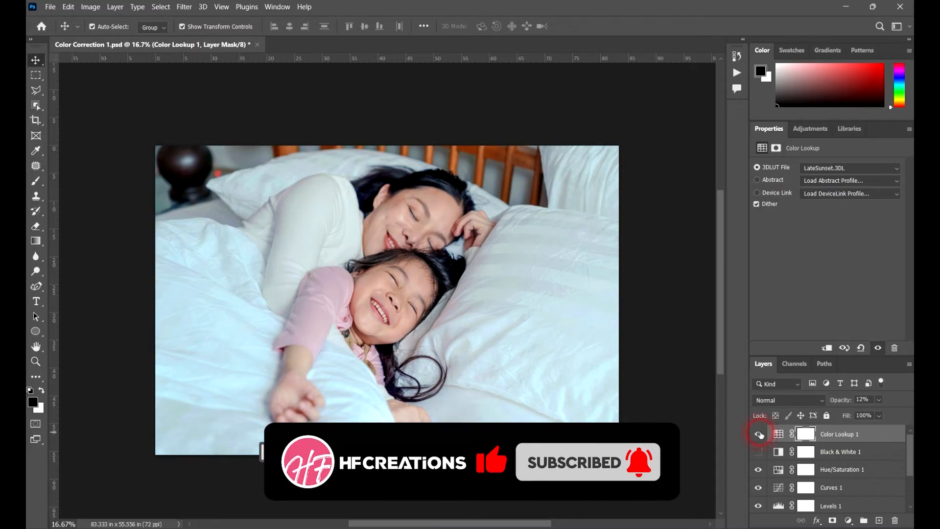
click(879, 400)
drag(867, 413, 862, 413)
click(677, 311)
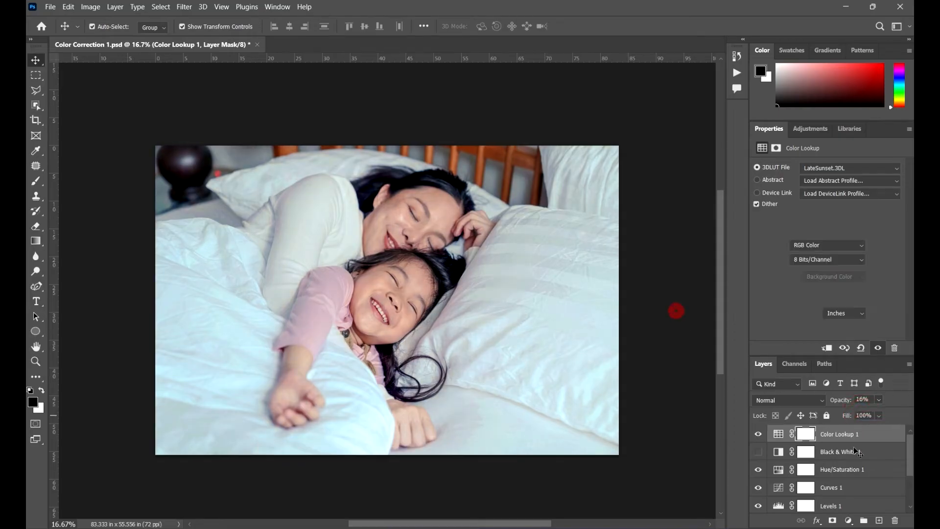
Step: Hide and show the Color Lookup layer repeatedly to compare before and after, and reselect the layer
click(758, 434)
click(758, 434)
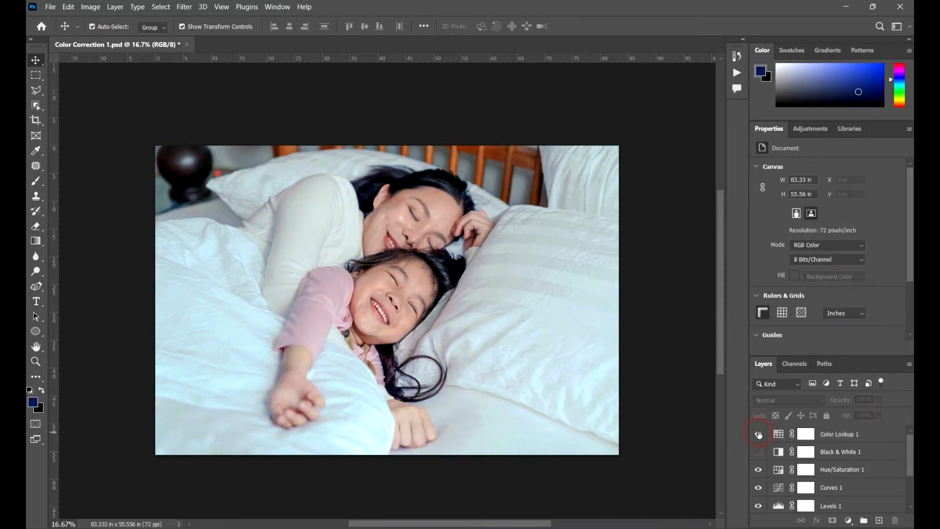
click(758, 434)
click(758, 434)
click(876, 434)
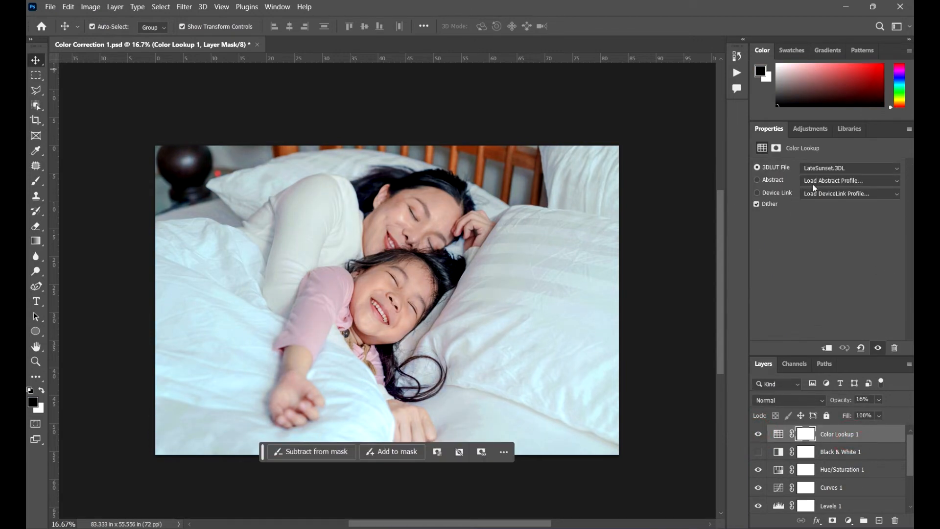
Step: Examine the available Device Link, Abstract and 3DLUT File choices of the Color Lookup layer
click(860, 192)
click(859, 191)
click(877, 179)
click(876, 178)
click(865, 166)
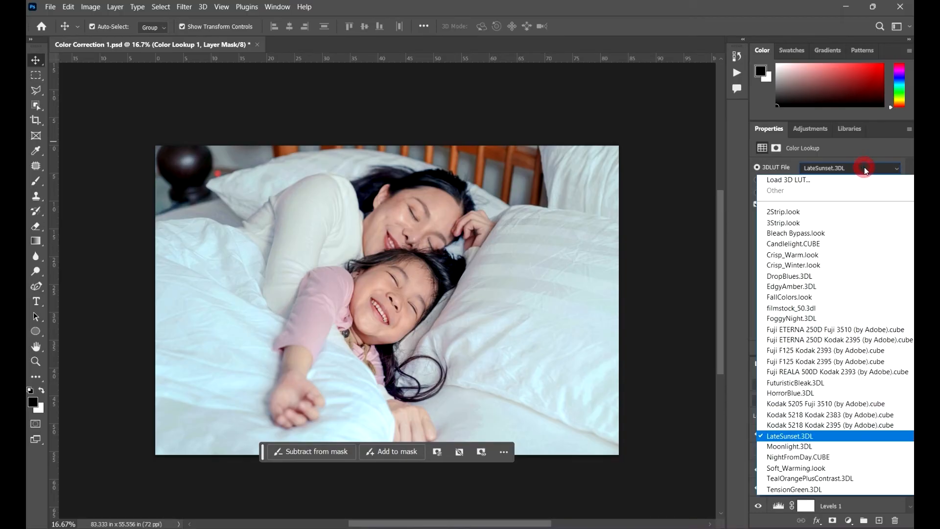
click(864, 167)
click(865, 166)
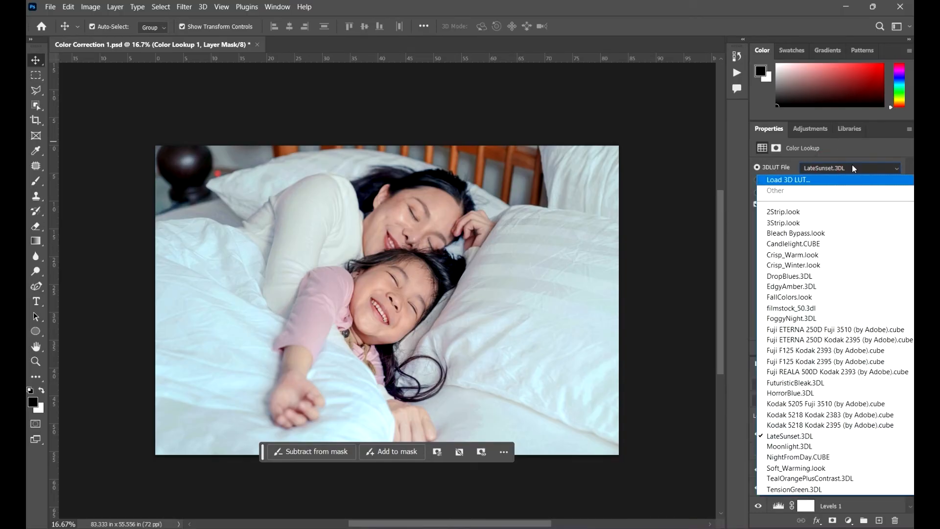
click(852, 169)
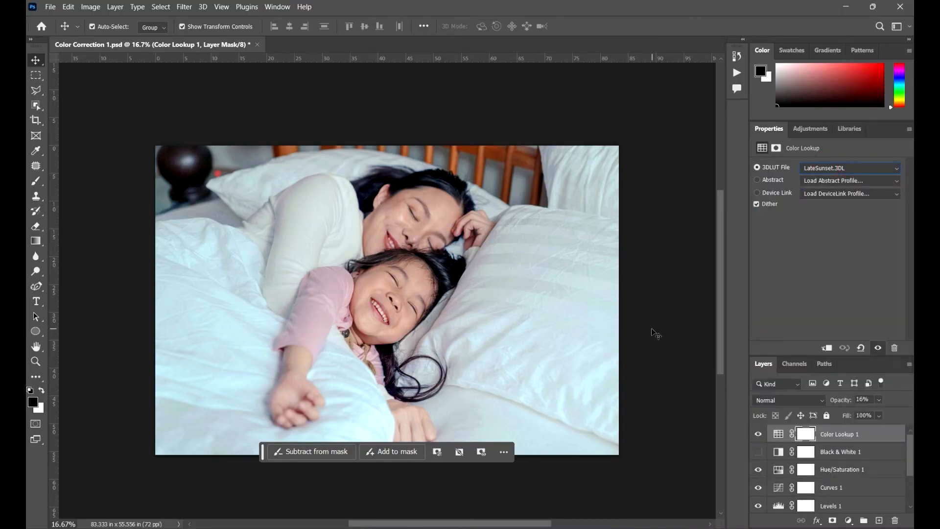